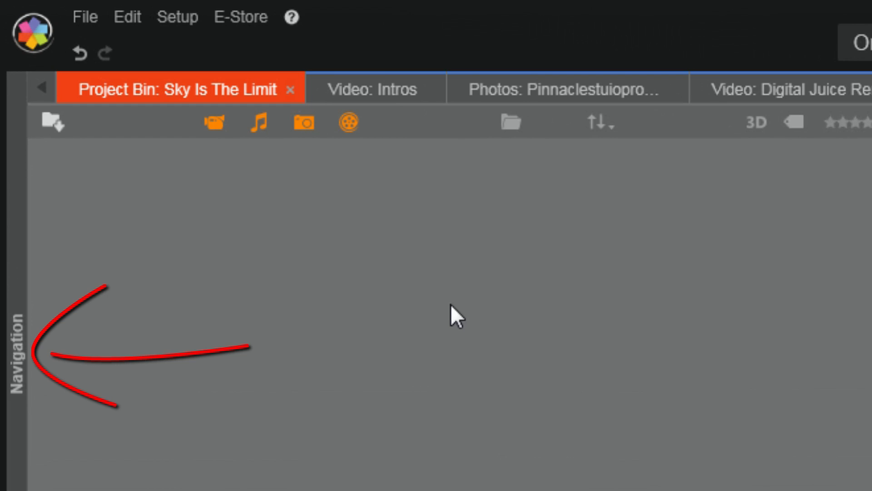
# - Create a new empty project bin named 'Multicam' from the Navigation panel
pyautogui.click(13, 367)
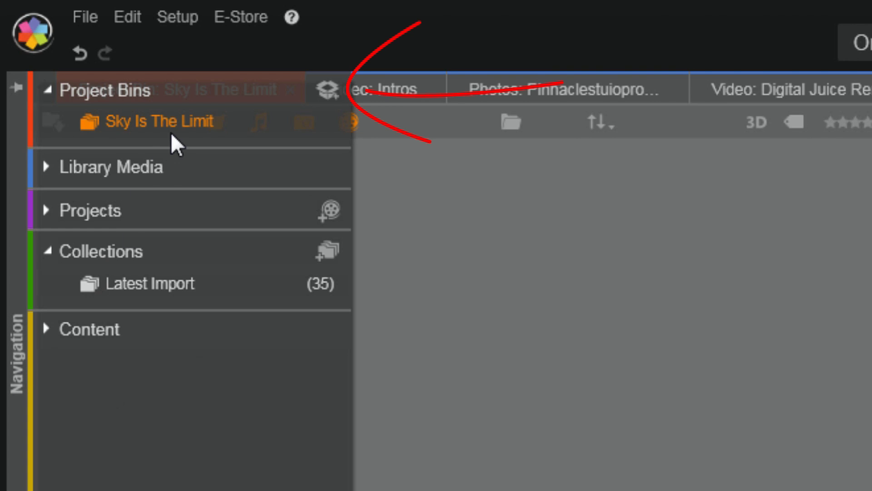
pyautogui.click(329, 92)
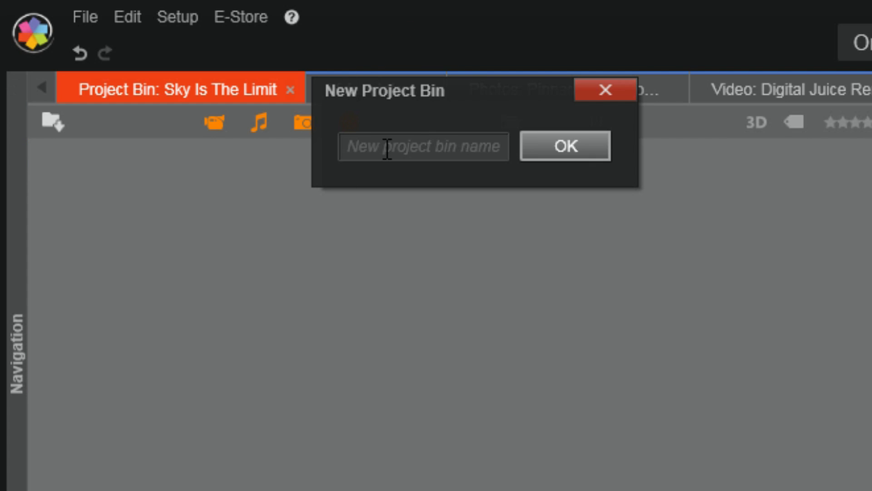
pyautogui.write('Multicam')
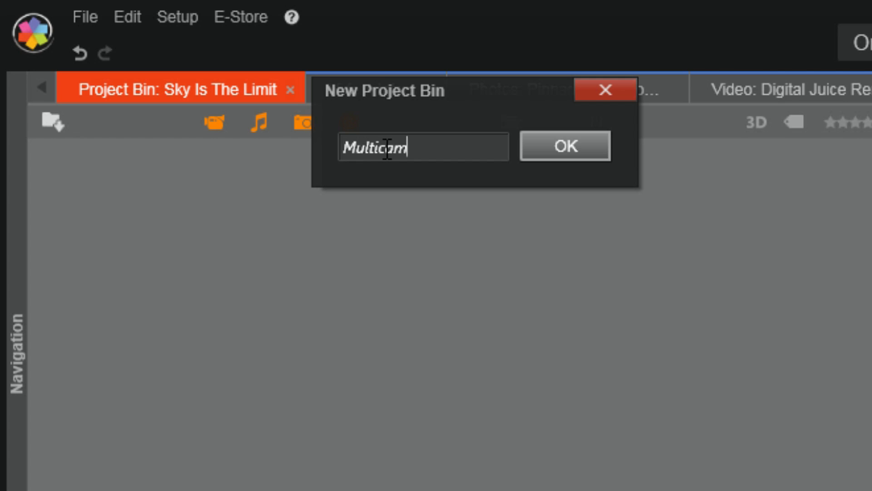
pyautogui.click(560, 144)
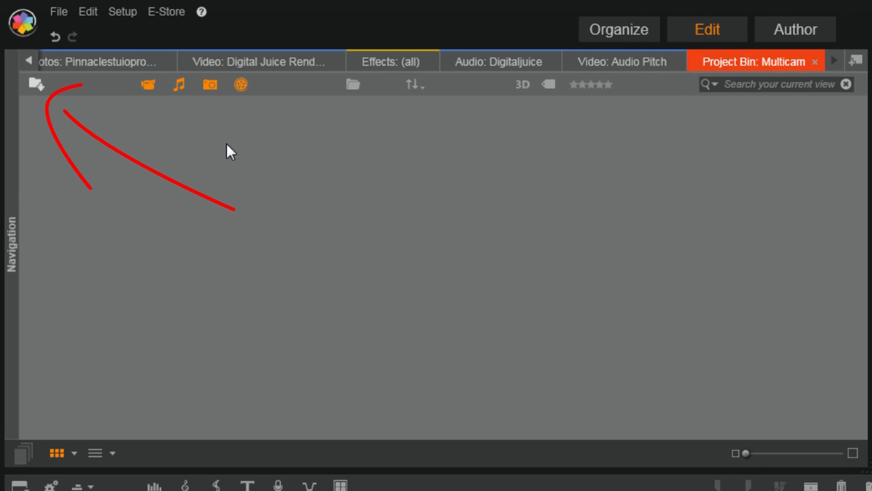
# - Quick-import the Flip Black, Flip White, HF G20 and HF S100 clips into the Multicam bin
pyautogui.click(35, 87)
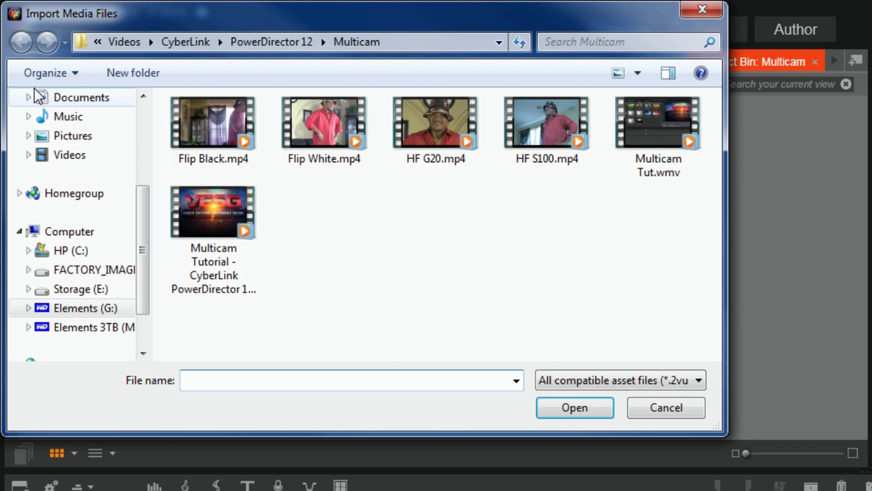
pyautogui.click(212, 125)
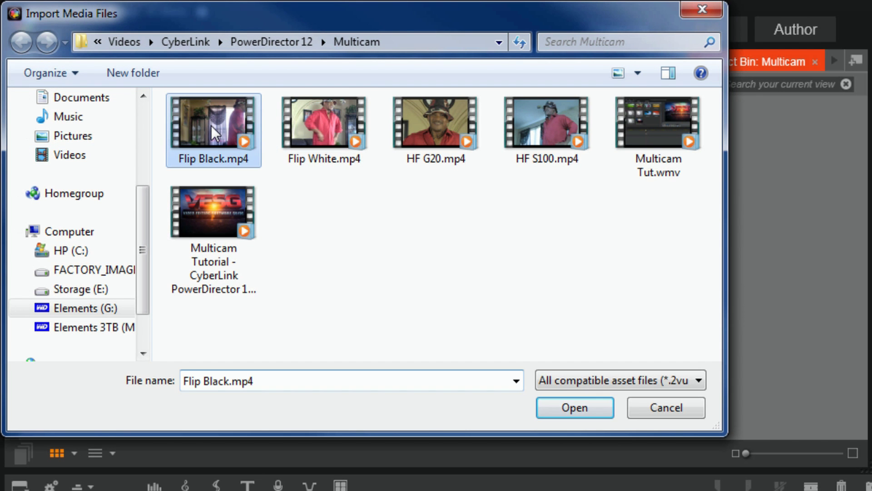
pyautogui.keyDown('ctrl'); pyautogui.click(291, 131); pyautogui.keyUp('ctrl')
pyautogui.keyDown('ctrl'); pyautogui.click(430, 126); pyautogui.keyUp('ctrl')
pyautogui.keyDown('ctrl'); pyautogui.click(536, 124); pyautogui.keyUp('ctrl')
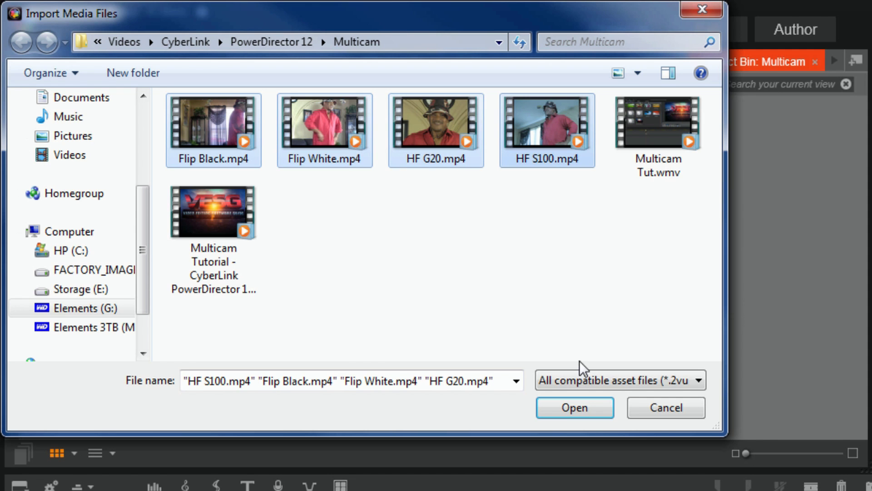
pyautogui.click(574, 410)
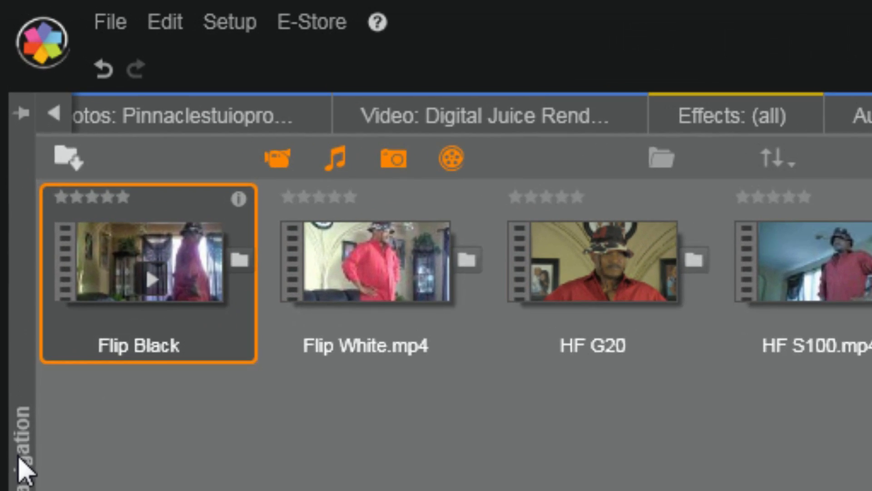
pyautogui.click(12, 248)
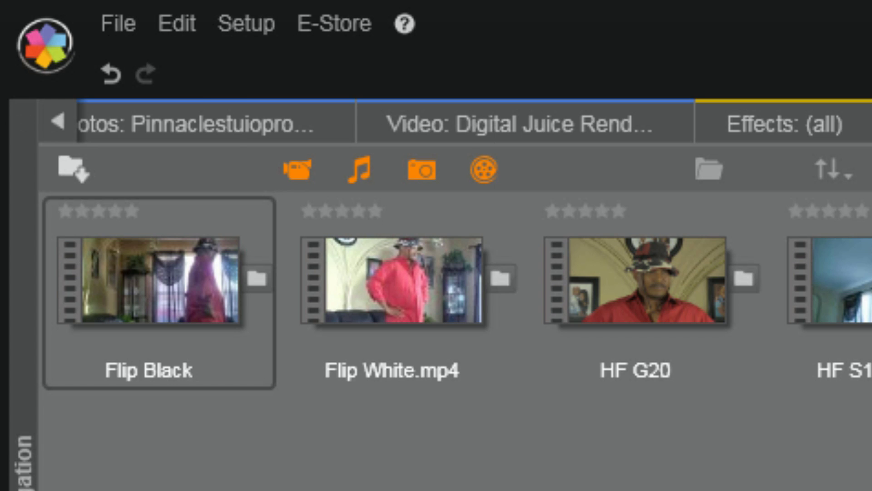
pyautogui.click(255, 34)
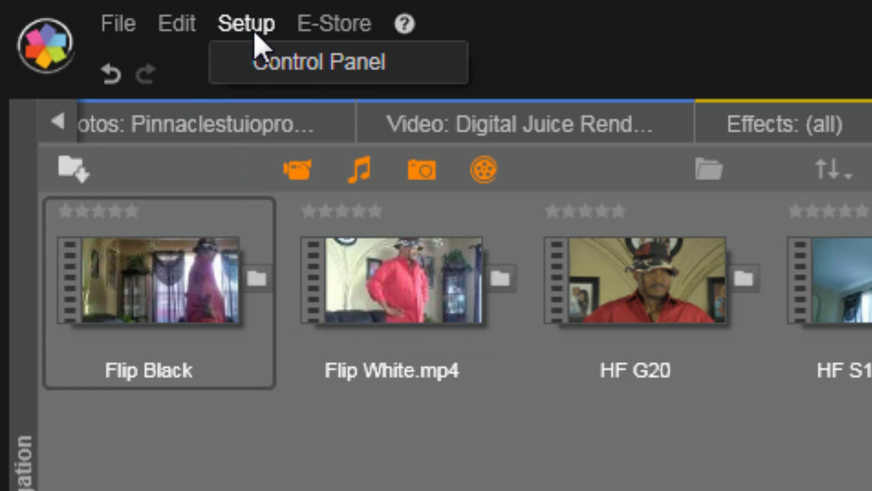
pyautogui.click(277, 64)
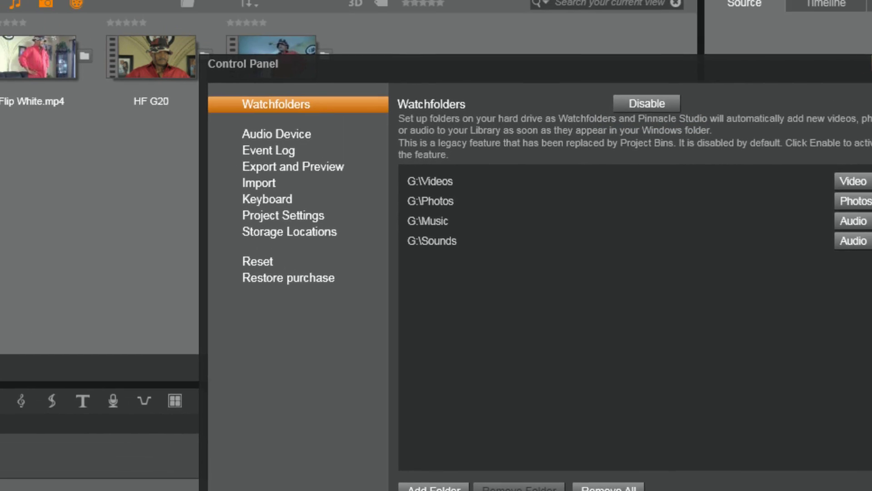
pyautogui.click(649, 410)
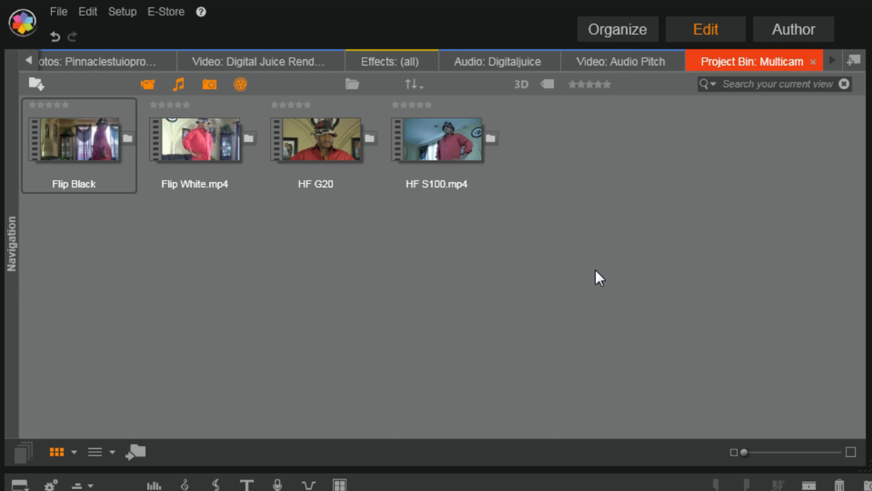
# - Show all effects in the library and bring up the 2D Editor Advanced effect's context menu
pyautogui.click(389, 62)
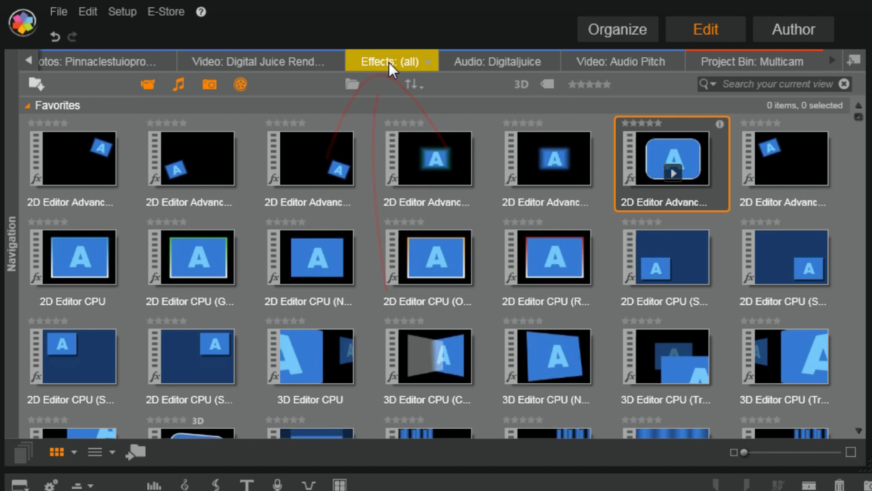
pyautogui.click(416, 181)
pyautogui.rightClick(417, 180)
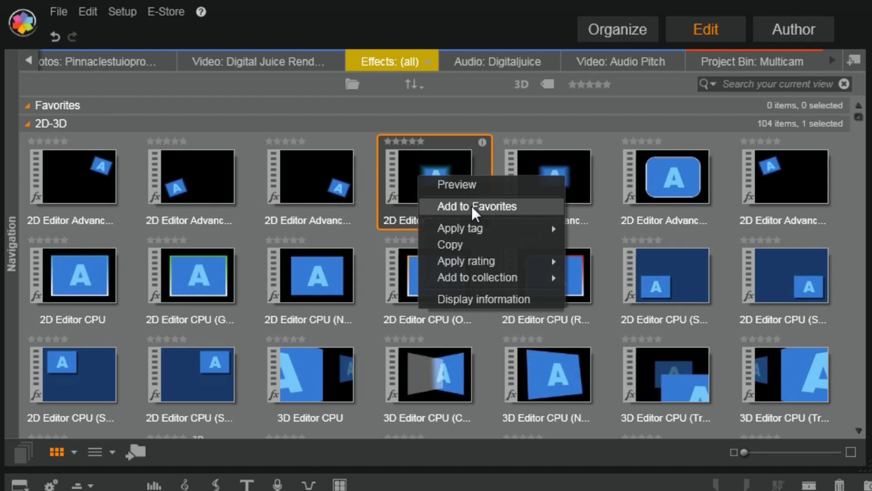
# - In Navigation, collapse the Effects category and expand then collapse Transitions
pyautogui.click(15, 267)
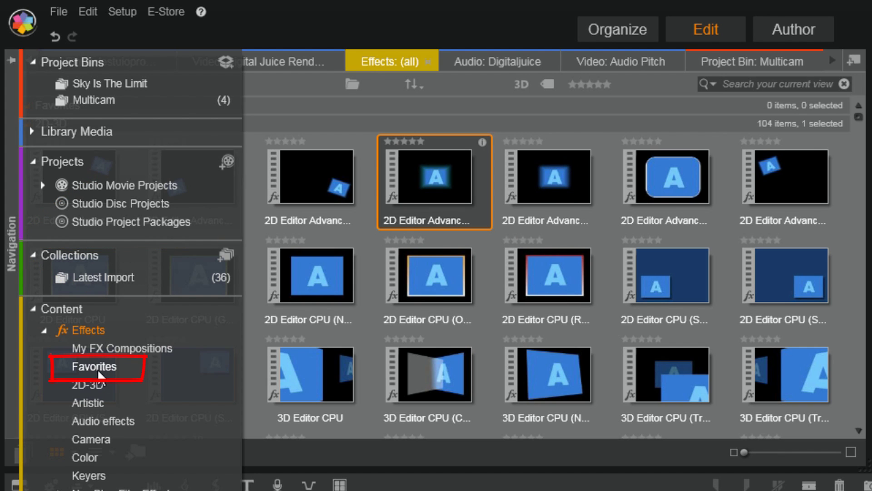
pyautogui.click(44, 330)
pyautogui.click(42, 349)
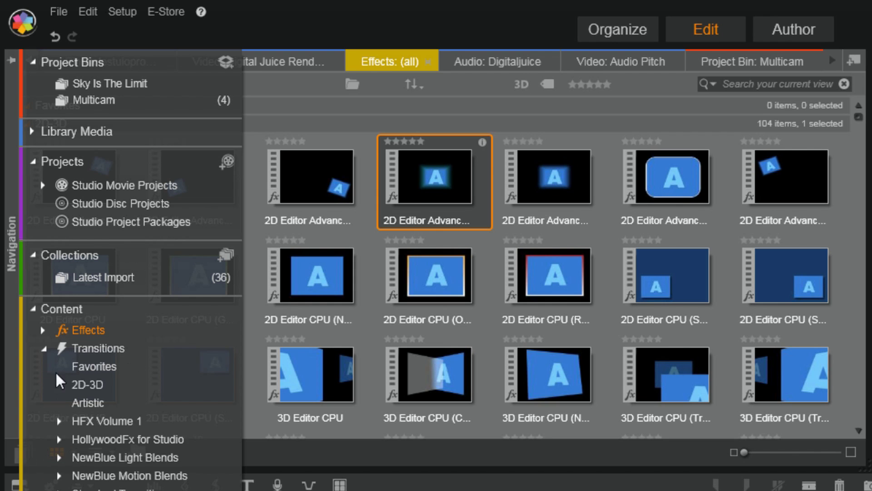
pyautogui.click(43, 349)
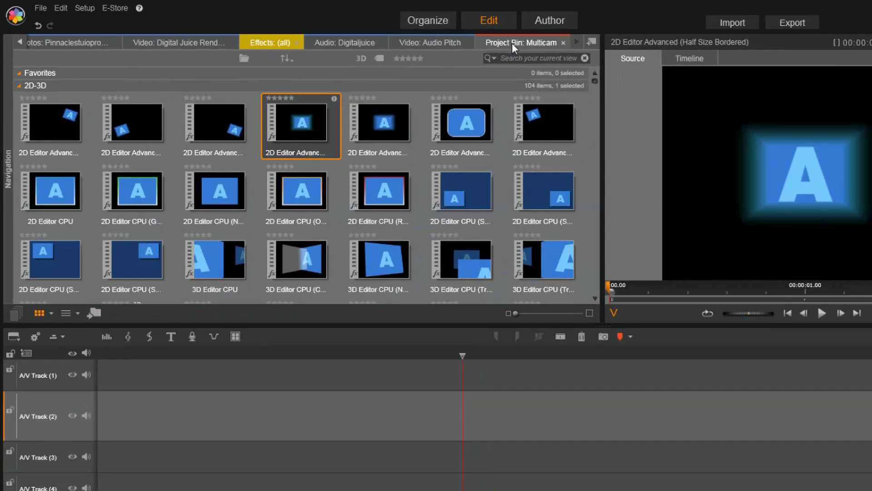
# - Return the library to the Project Bin: Multicam tab with its four camera clips
pyautogui.click(512, 42)
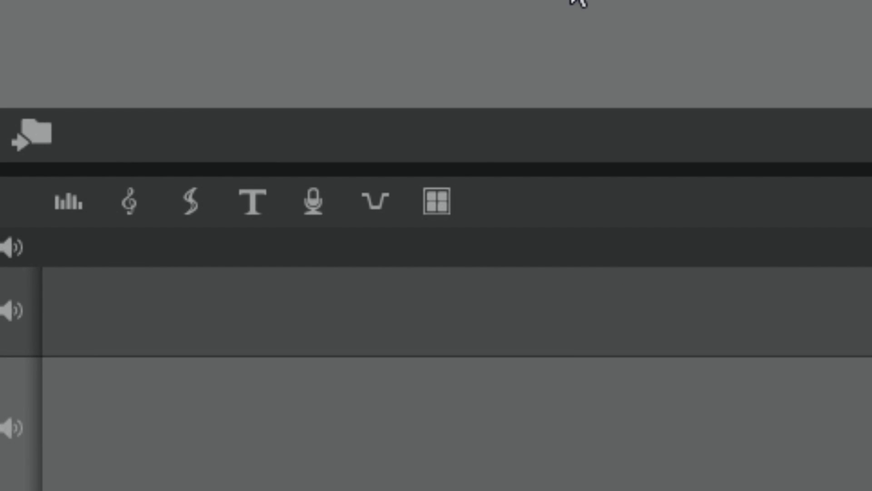
# - Build a multi-camera project with Flip Black, Flip White and HF G20 on cameras 1, 2 and 3
pyautogui.click(437, 202)
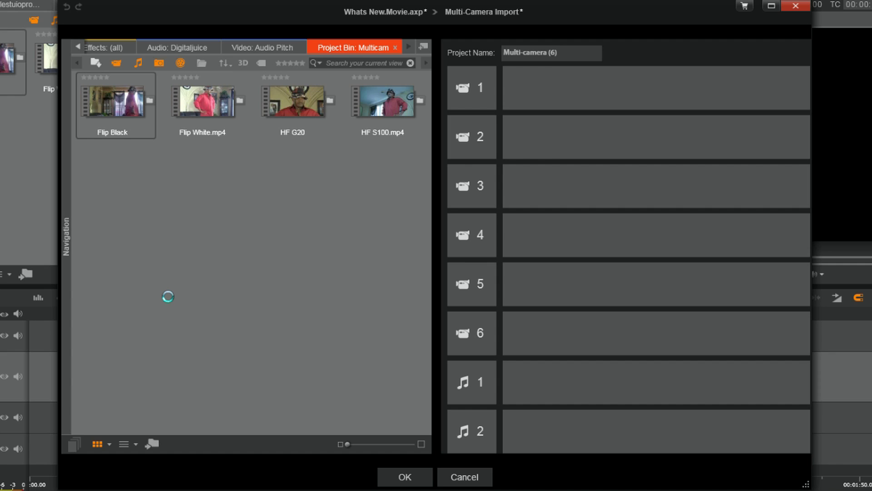
pyautogui.moveTo(111, 101); pyautogui.dragTo(521, 96)
pyautogui.moveTo(243, 95); pyautogui.dragTo(524, 137)
pyautogui.moveTo(287, 90); pyautogui.dragTo(522, 189)
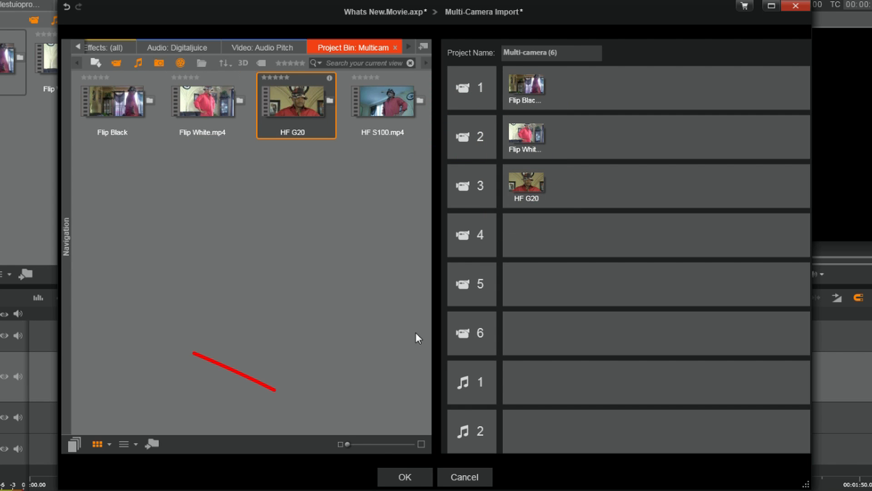
pyautogui.click(404, 477)
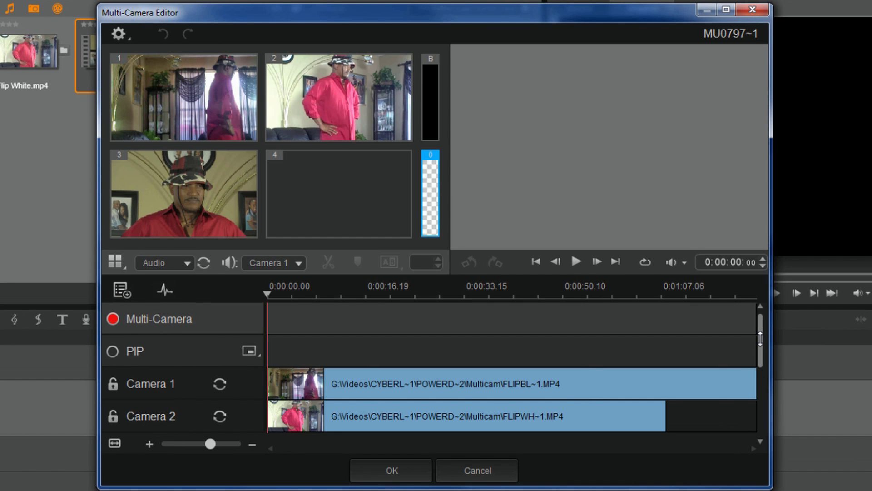
pyautogui.moveTo(761, 339)
pyautogui.mouseDown()
pyautogui.moveTo(762, 404)
pyautogui.moveTo(764, 345)
pyautogui.mouseUp()
pyautogui.click(489, 470)
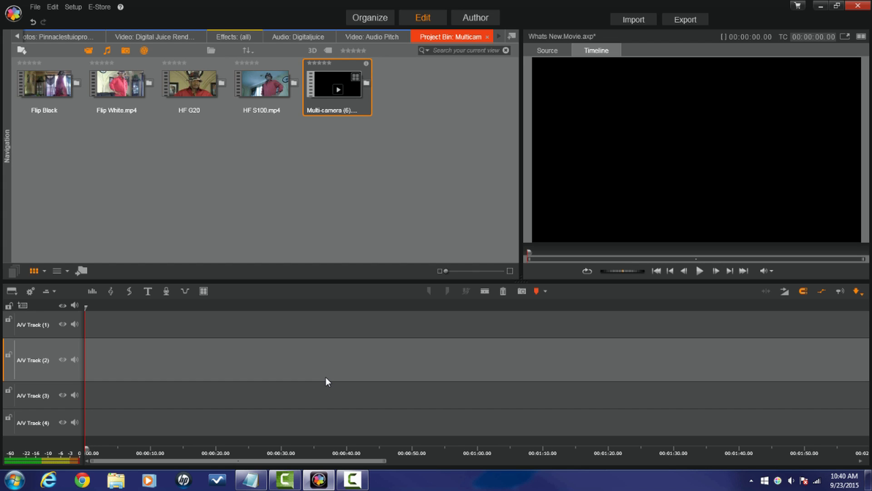
# - Place Intro Outro.MOV on A/V Track 2, split it near 1:45 and delete the first piece
pyautogui.click(361, 36)
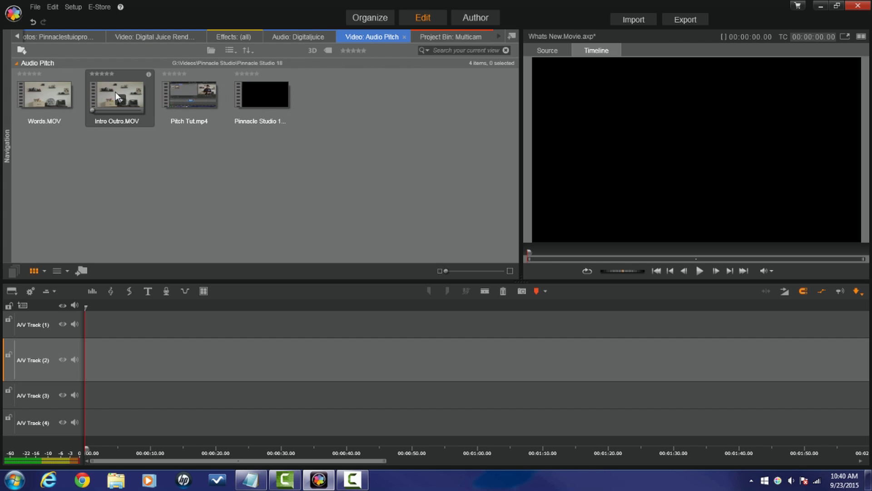
pyautogui.moveTo(114, 90); pyautogui.dragTo(214, 357)
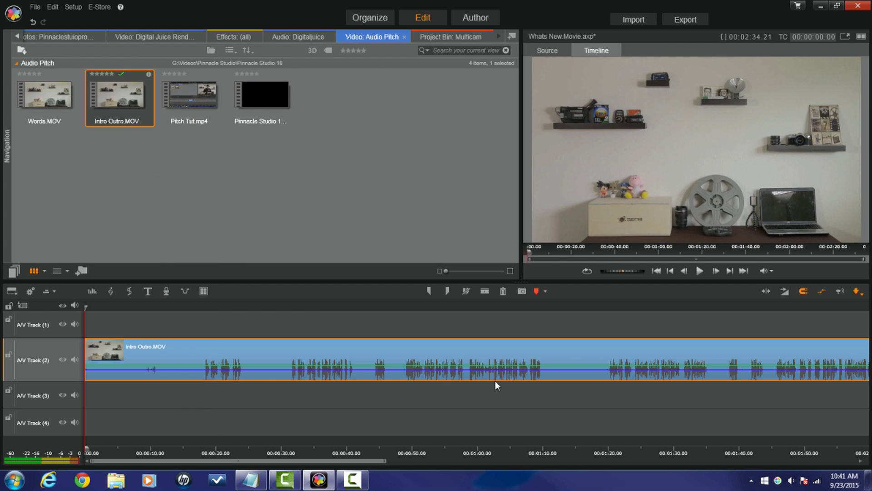
pyautogui.moveTo(276, 465); pyautogui.dragTo(406, 465)
pyautogui.click(451, 307)
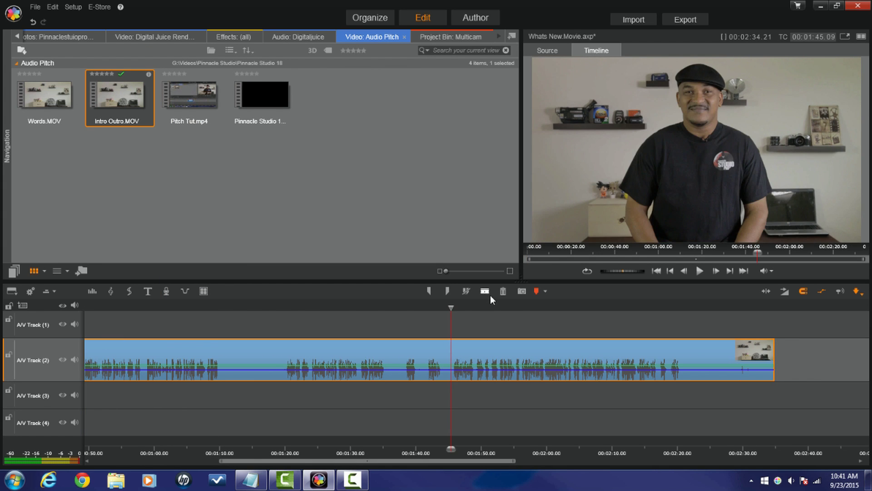
pyautogui.click(466, 291)
pyautogui.click(503, 291)
pyautogui.rightClick(532, 348)
pyautogui.click(552, 331)
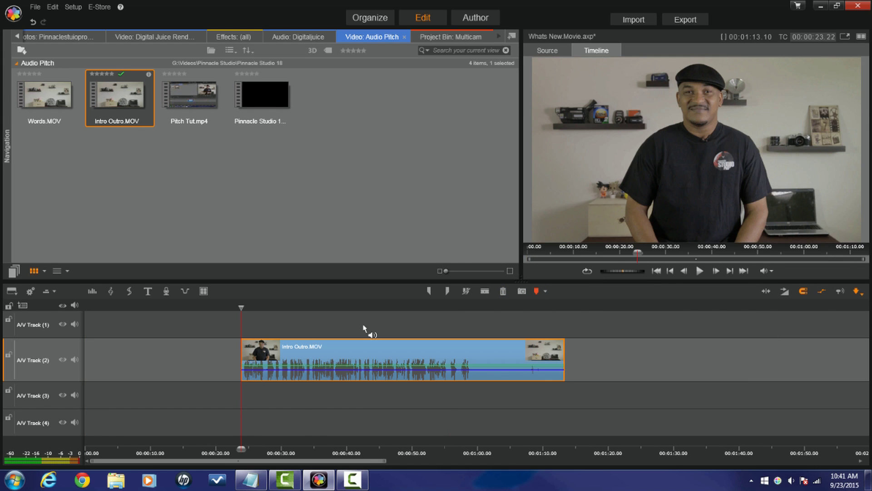
# - Add the Aftershock music from the Digitaljuice bin to A/V Track 3
pyautogui.click(310, 35)
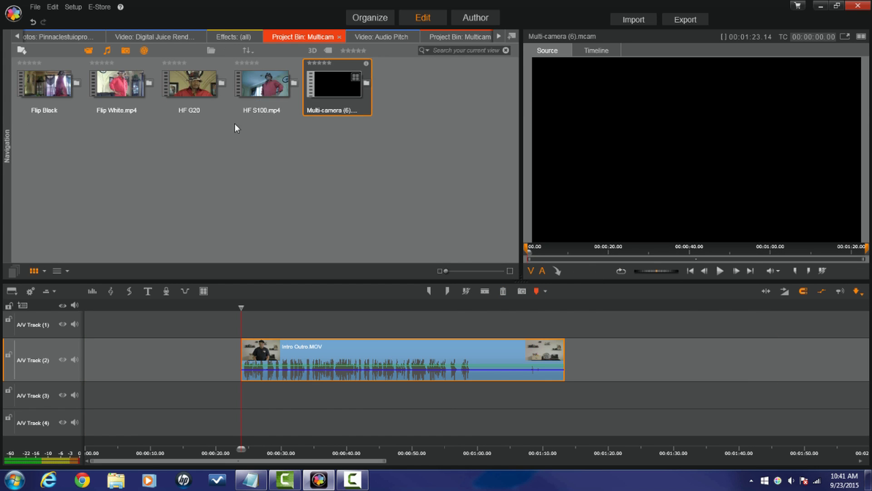
pyautogui.click(354, 37)
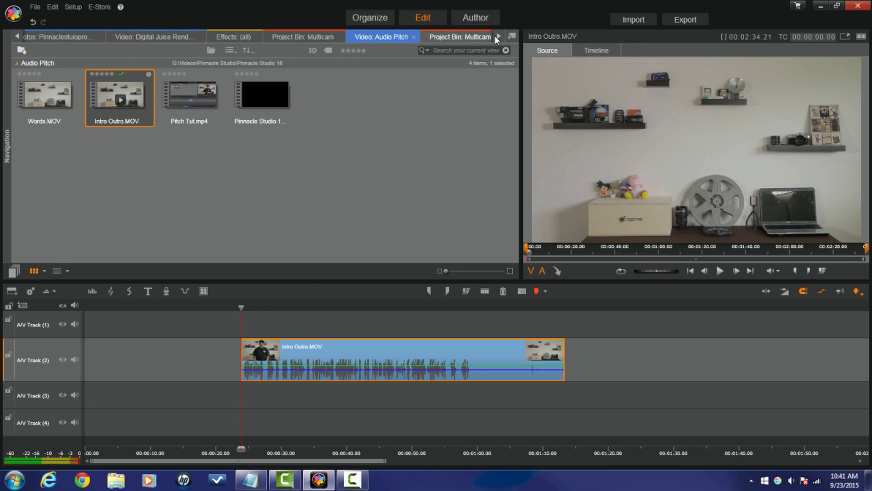
pyautogui.click(264, 38)
pyautogui.click(7, 35)
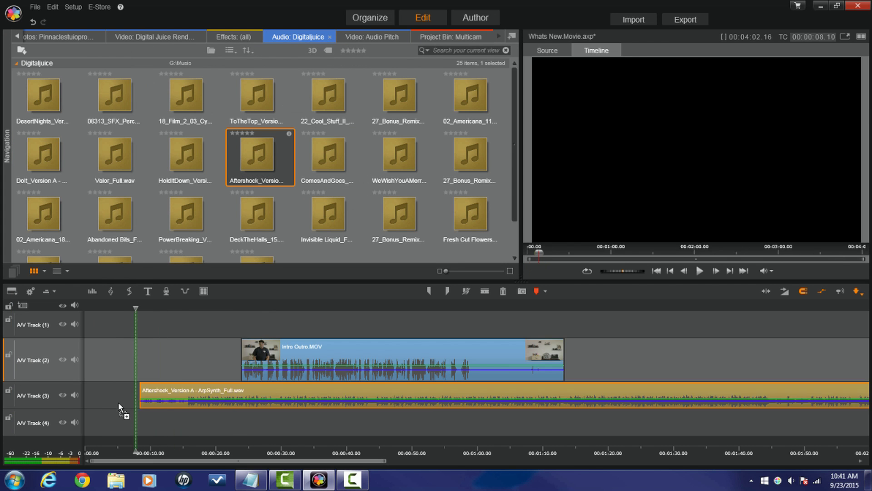
pyautogui.moveTo(123, 409); pyautogui.dragTo(89, 395)
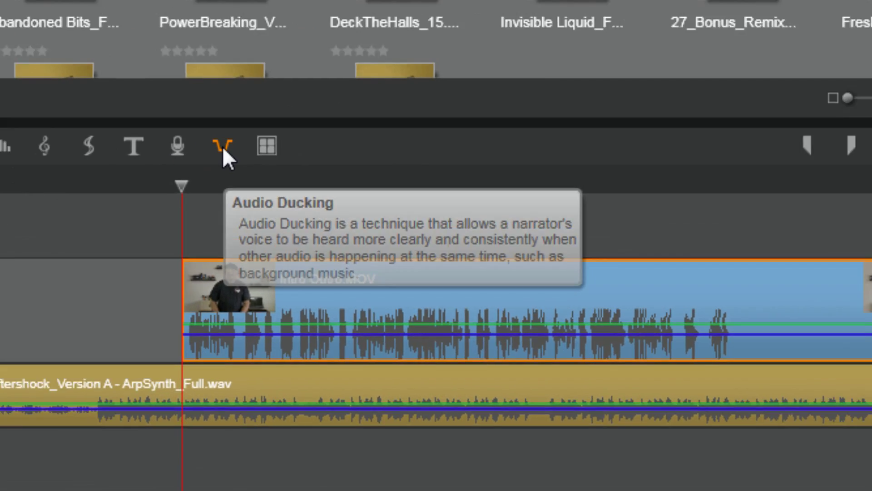
# - Apply audio ducking with master track A/V Track (2) and ducking level 50
pyautogui.click(399, 60)
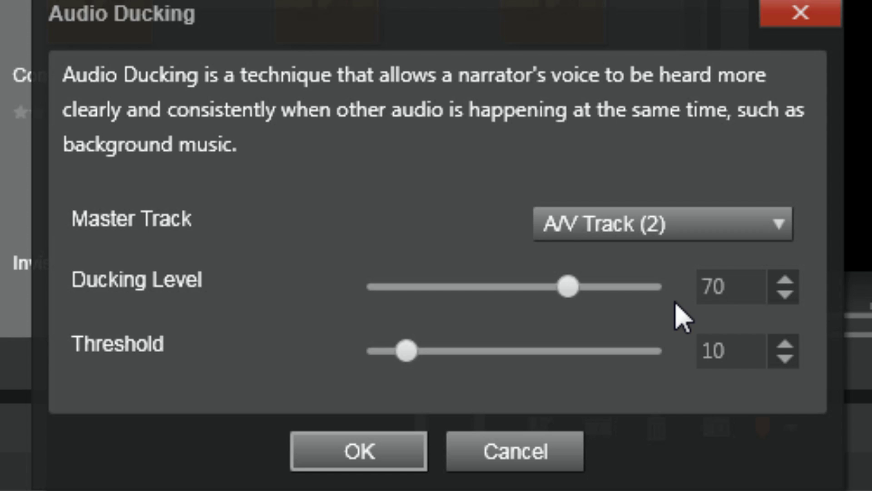
pyautogui.moveTo(560, 292); pyautogui.dragTo(516, 288)
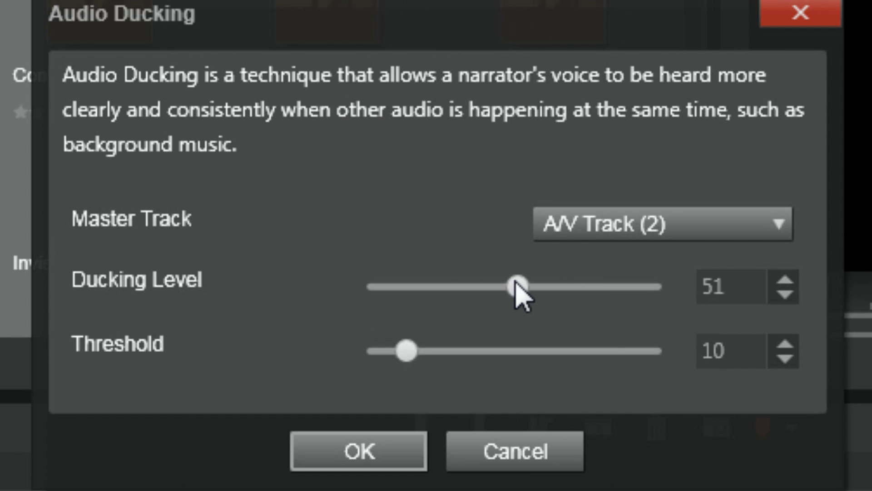
pyautogui.click(785, 294)
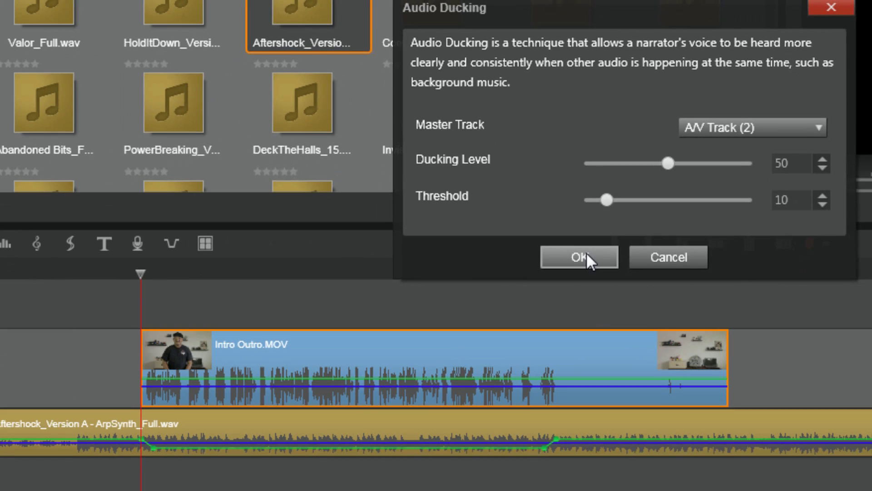
pyautogui.click(370, 451)
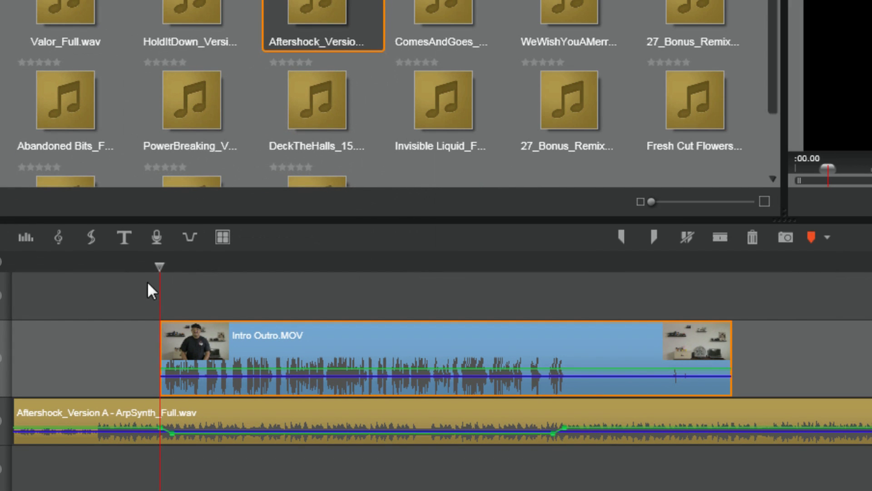
pyautogui.click(120, 263)
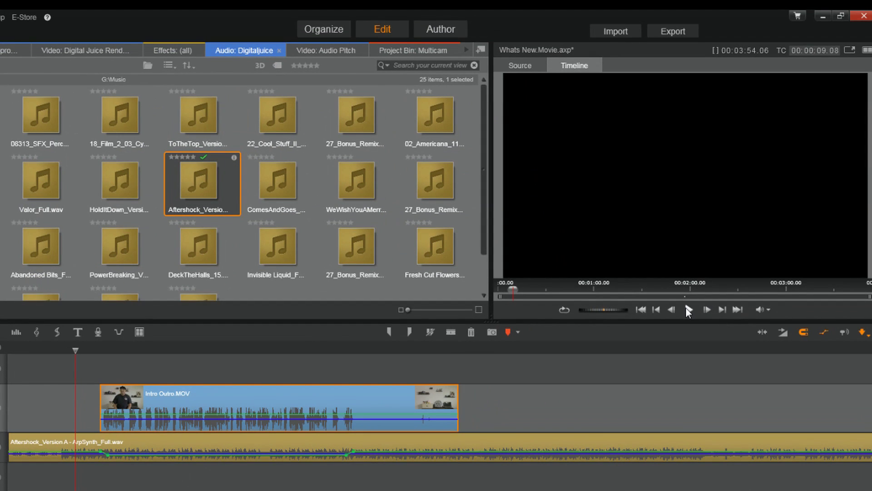
pyautogui.click(689, 310)
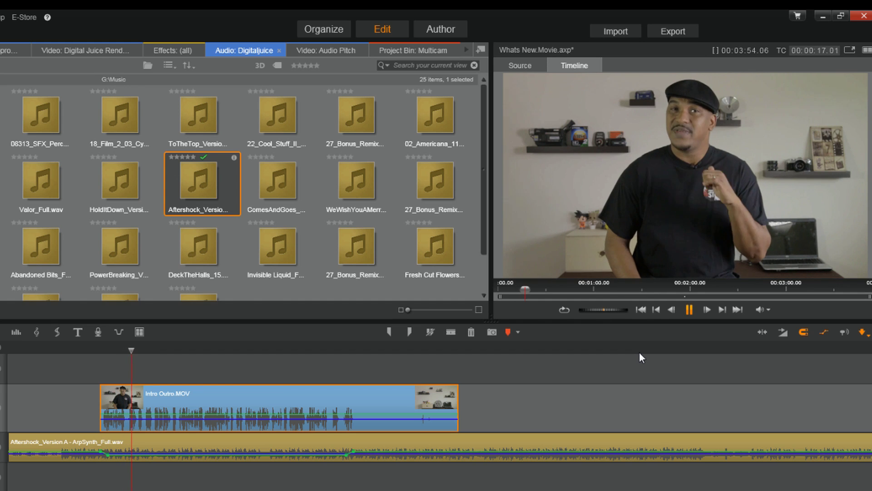
pyautogui.click(325, 348)
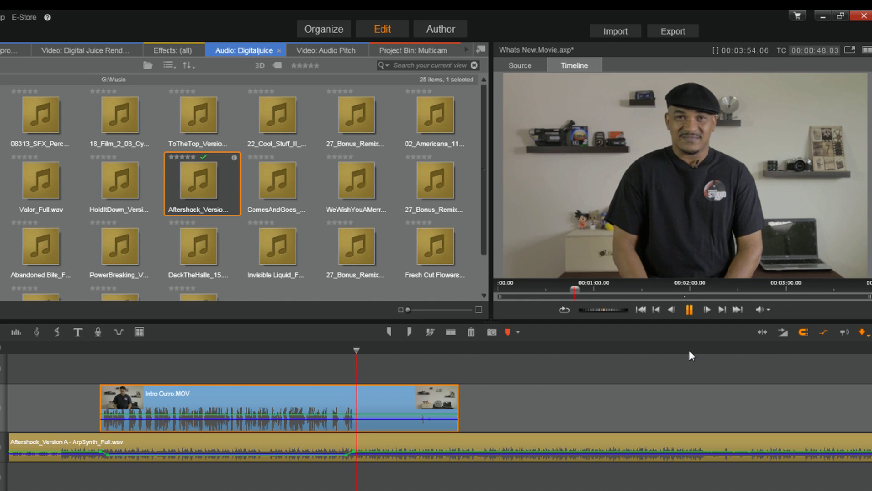
pyautogui.click(690, 310)
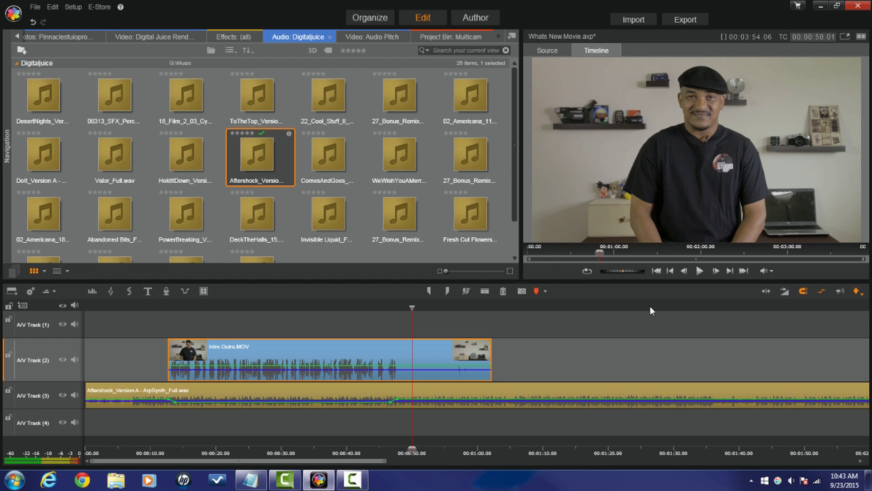
pyautogui.rightClick(408, 362)
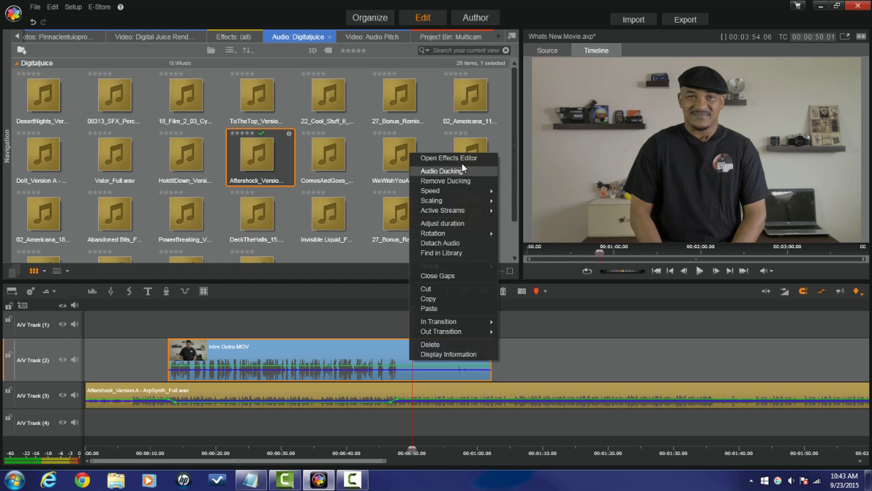
pyautogui.click(498, 155)
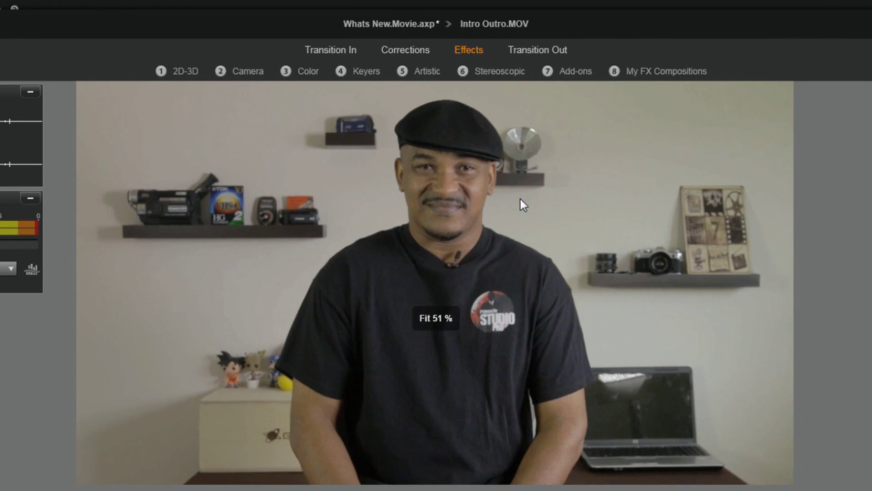
pyautogui.click(568, 69)
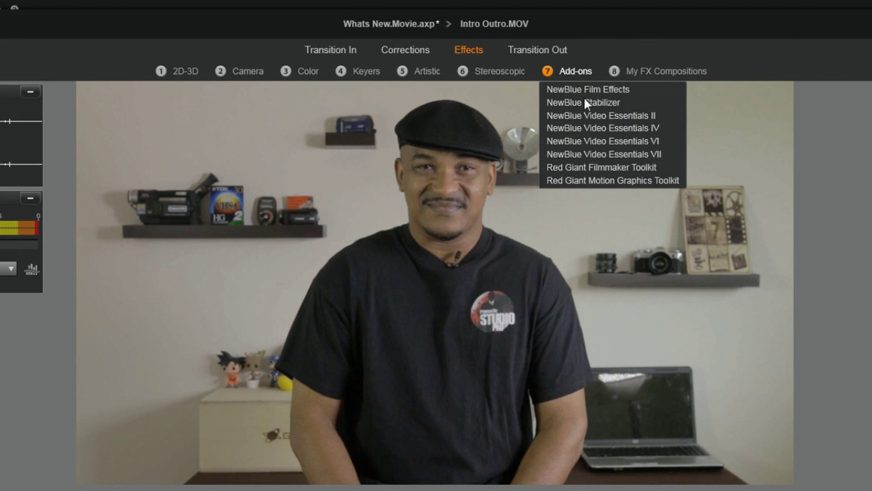
pyautogui.click(585, 129)
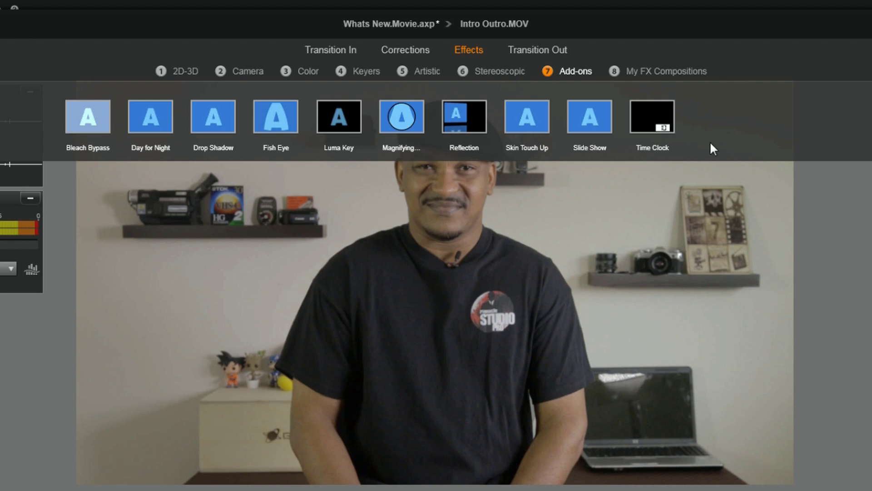
pyautogui.click(646, 122)
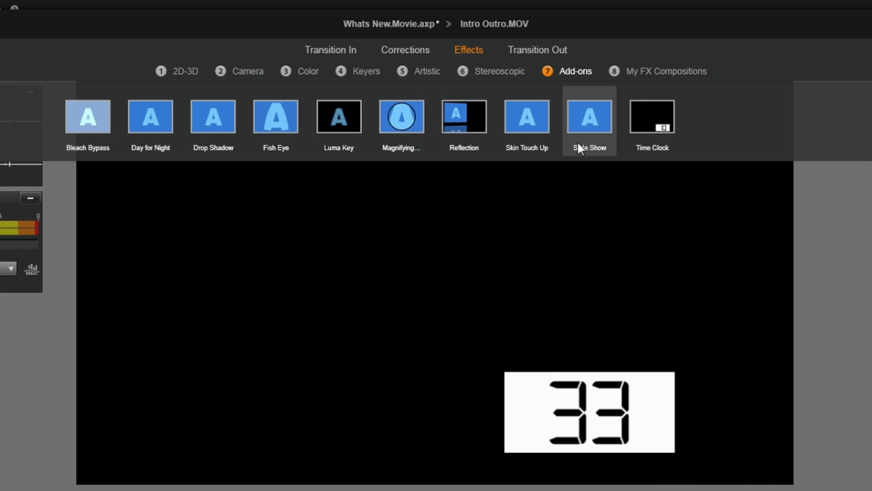